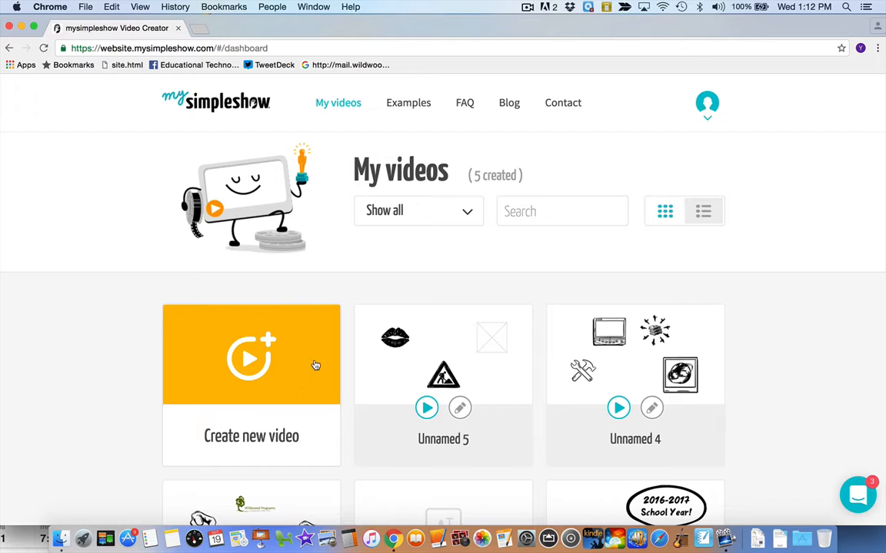
- Create a new video by writing your own script, dismiss the tutorial video and start the storyline selection
scroll(275, 270, down, 3)
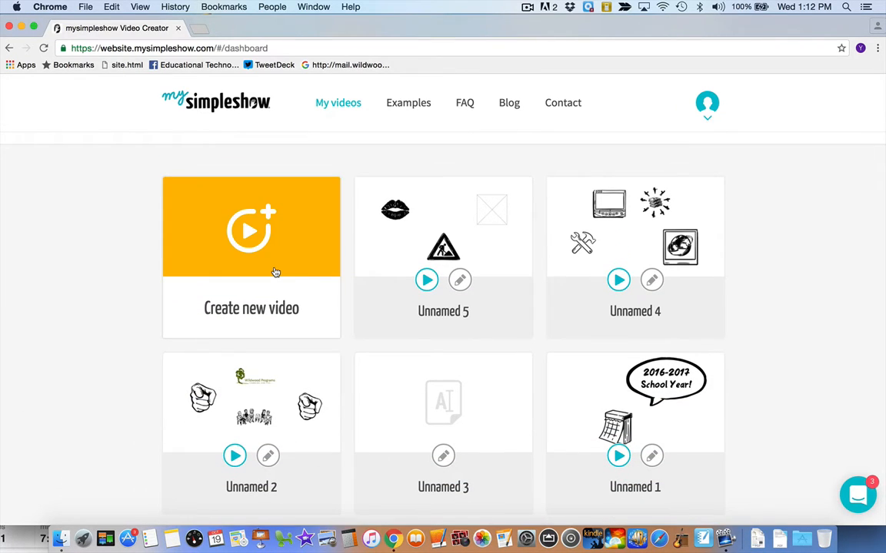
click(240, 228)
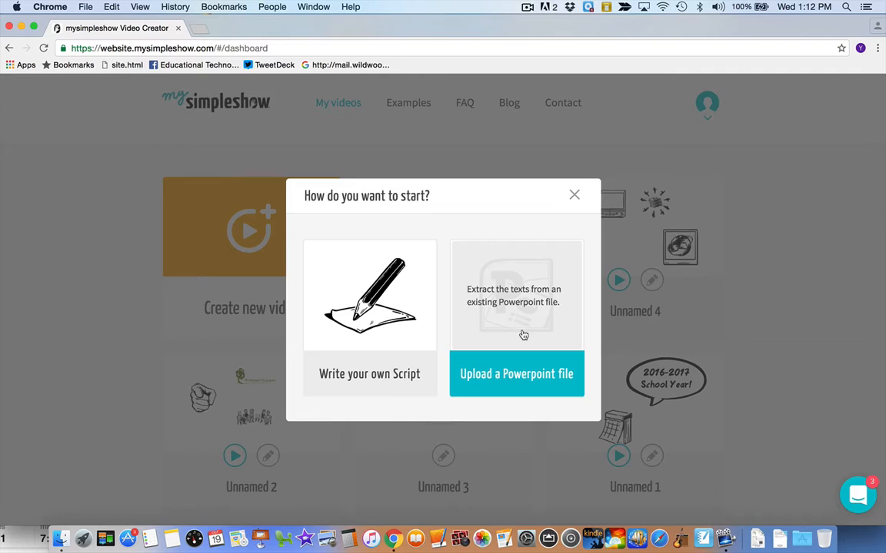
click(339, 313)
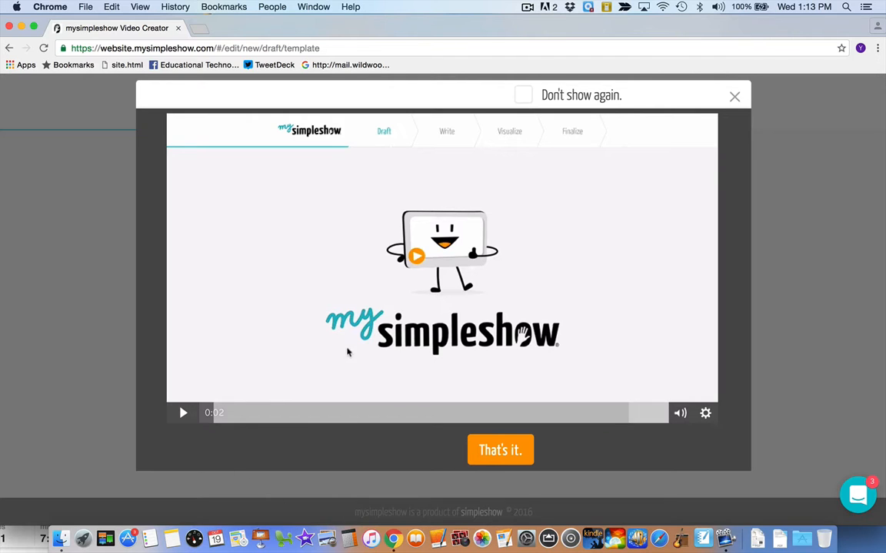
click(507, 448)
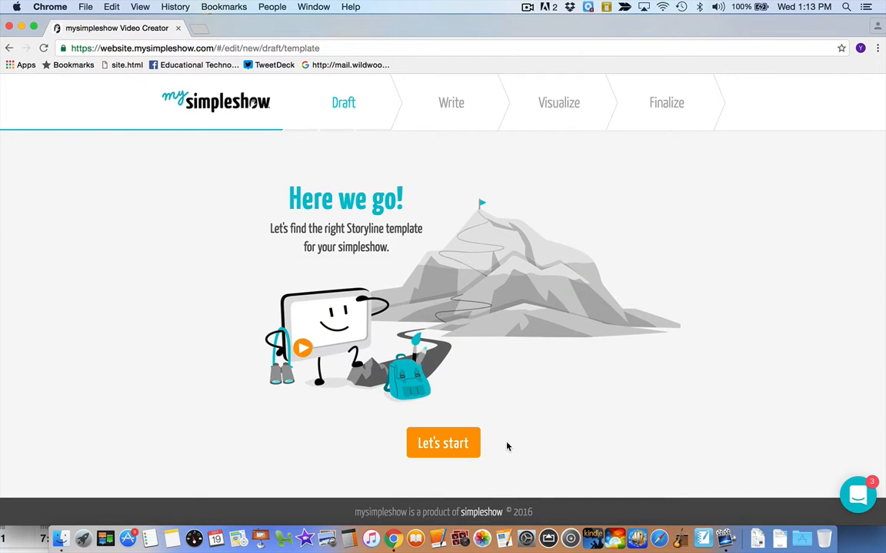
click(457, 448)
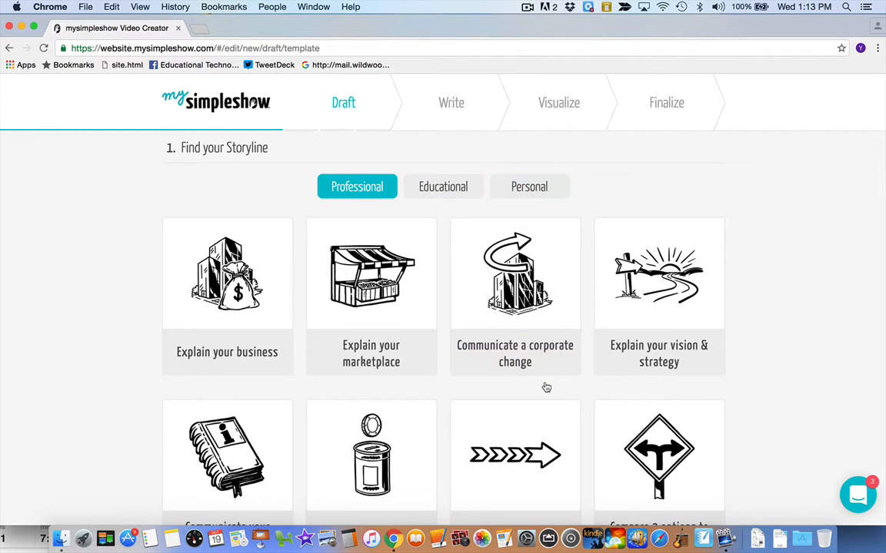
- Read the descriptions of the Explain a workflow and Appeal for donations templates among the professional storylines
scroll(546, 386, down, 5)
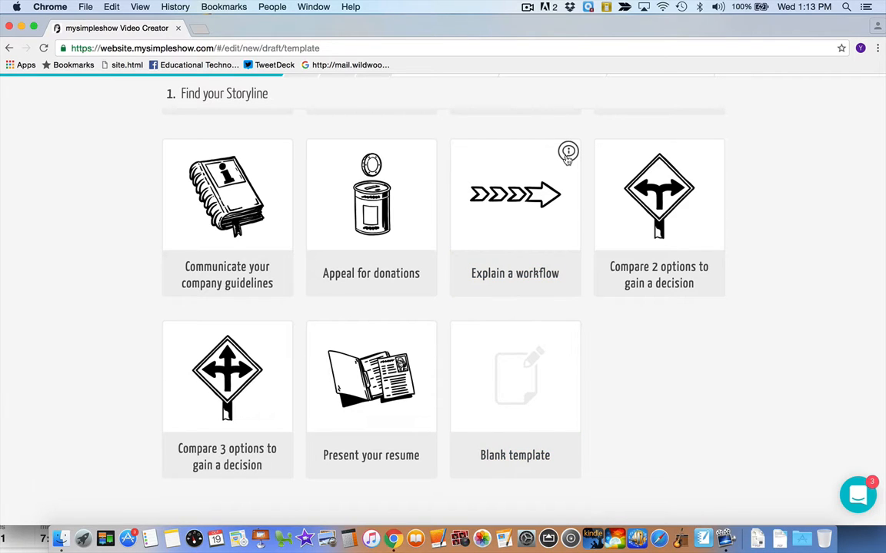
click(567, 156)
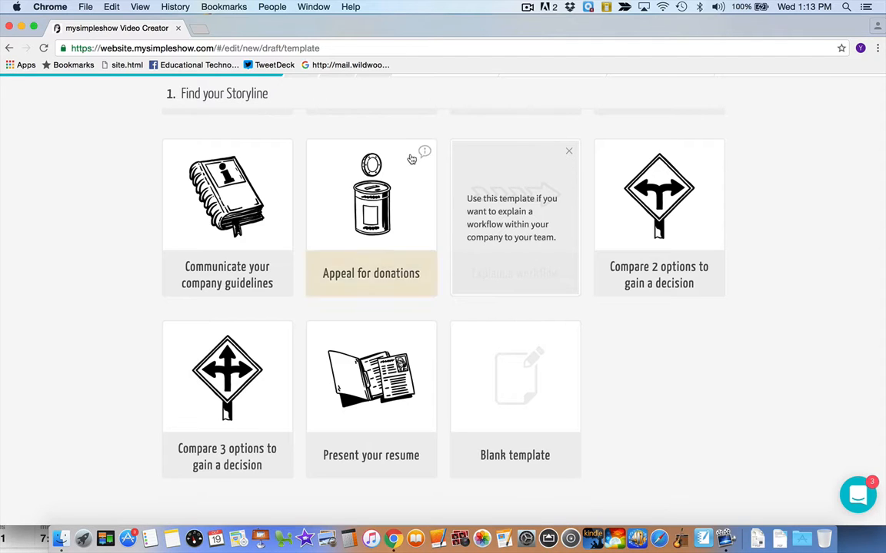
click(425, 151)
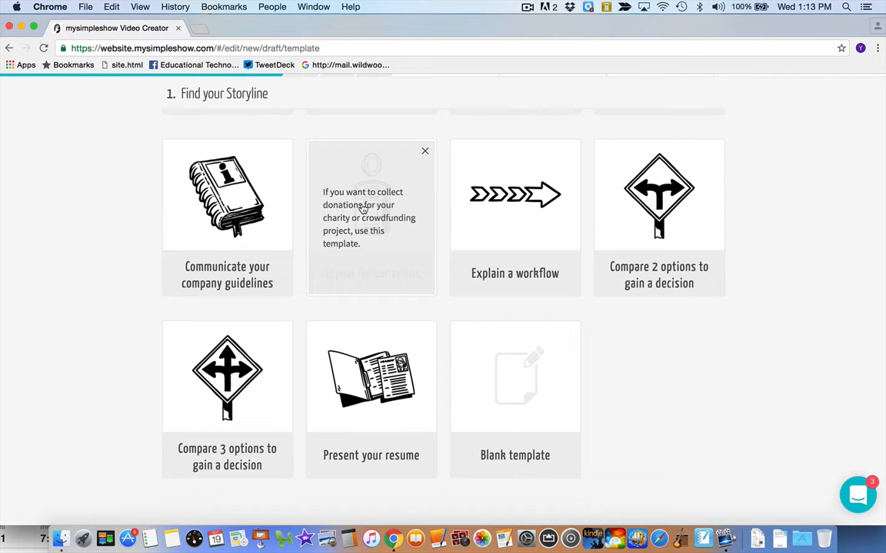
scroll(363, 208, up, 5)
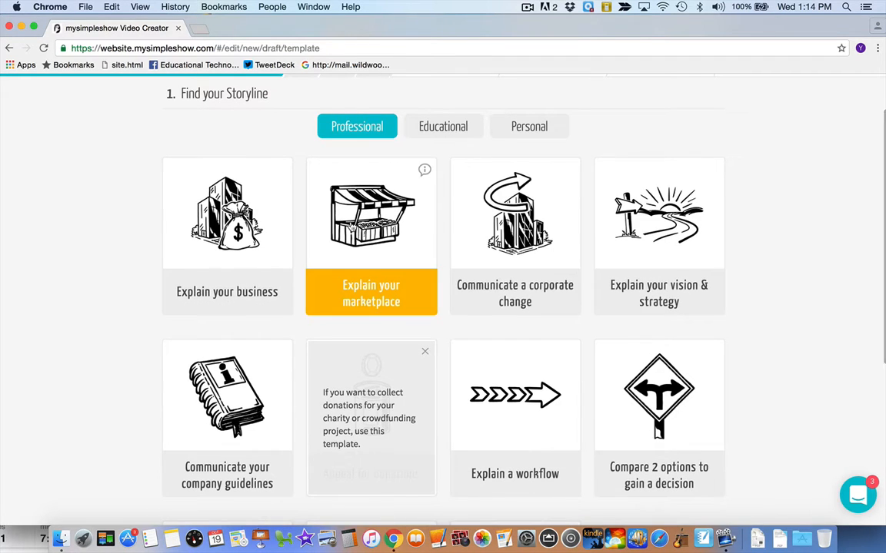
scroll(507, 154, up, 2)
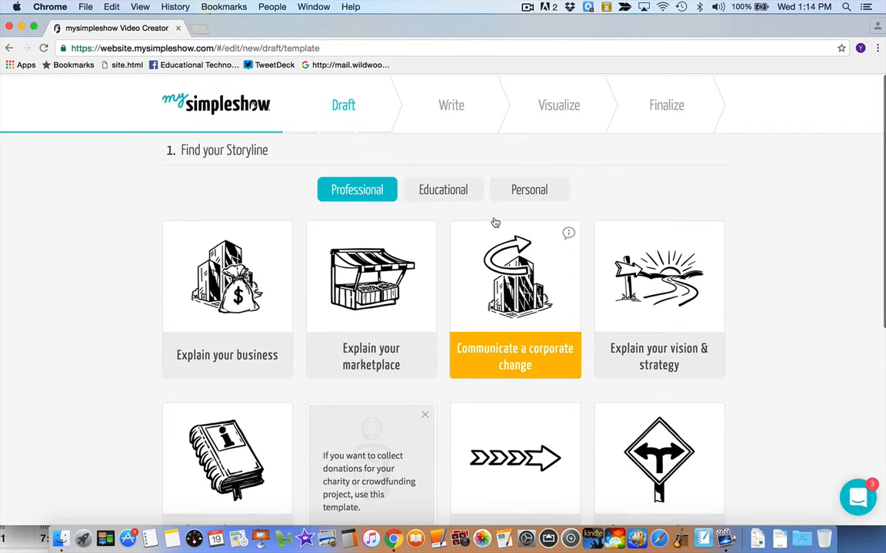
- Choose the Blank template from the professional storylines
scroll(495, 223, down, 2)
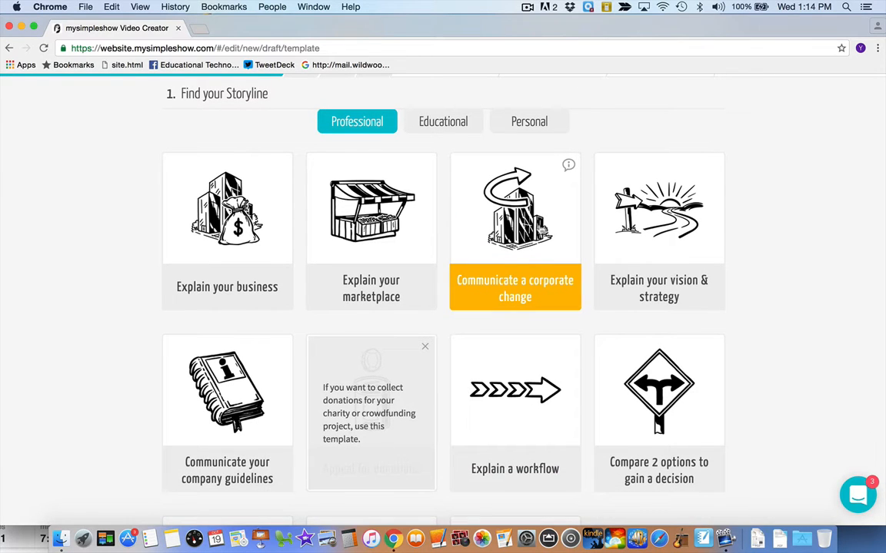
scroll(492, 231, down, 6)
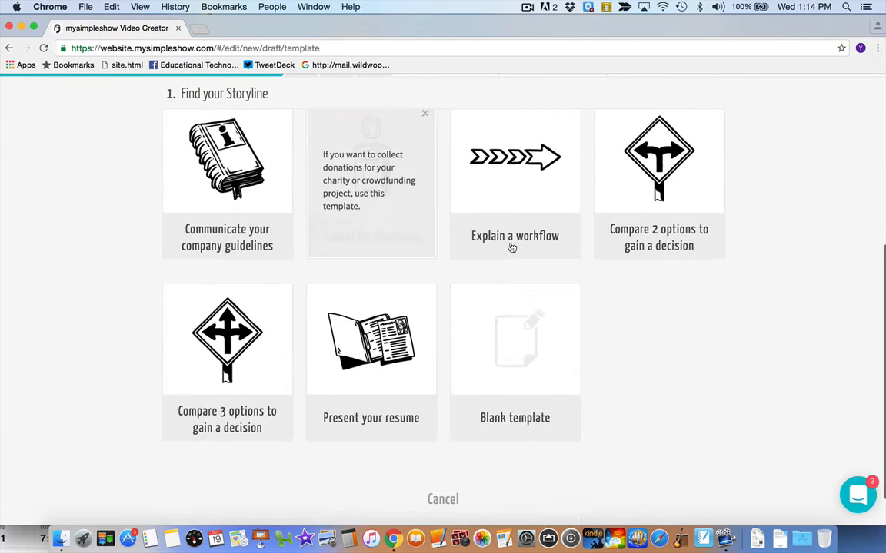
scroll(510, 247, down, 2)
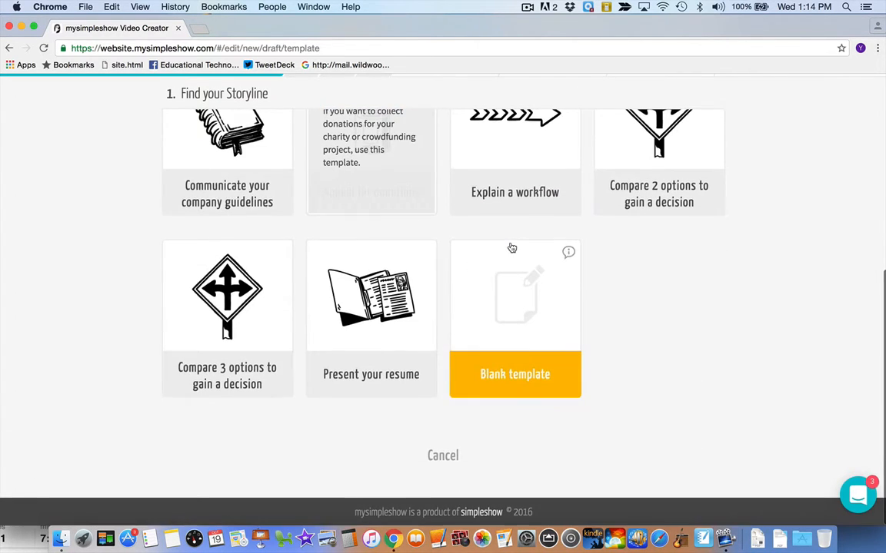
click(509, 319)
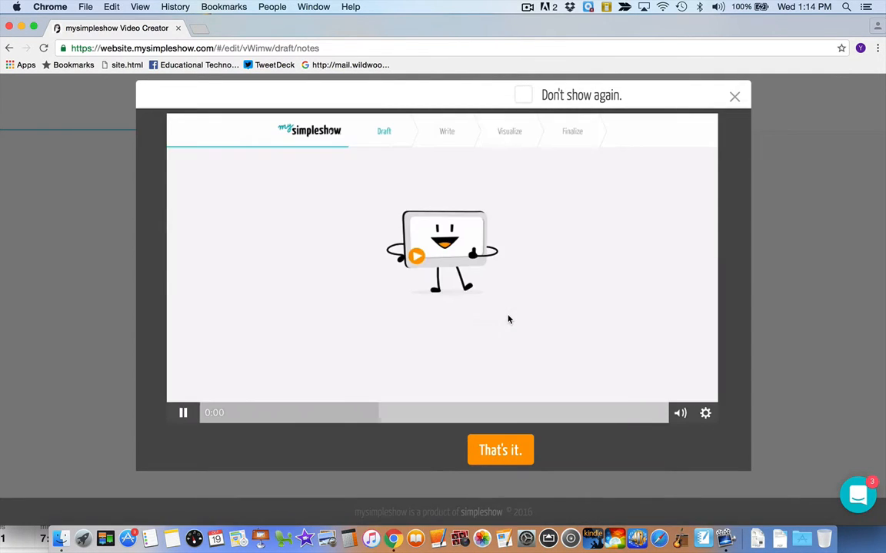
- Pause and dismiss the Draft tutorial, continue to the Write stage and close its tutorial video
click(186, 422)
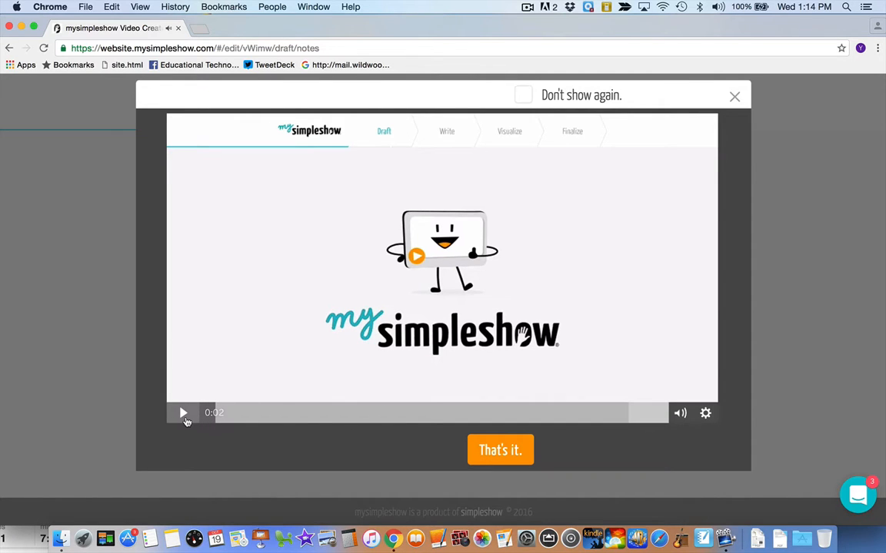
click(505, 456)
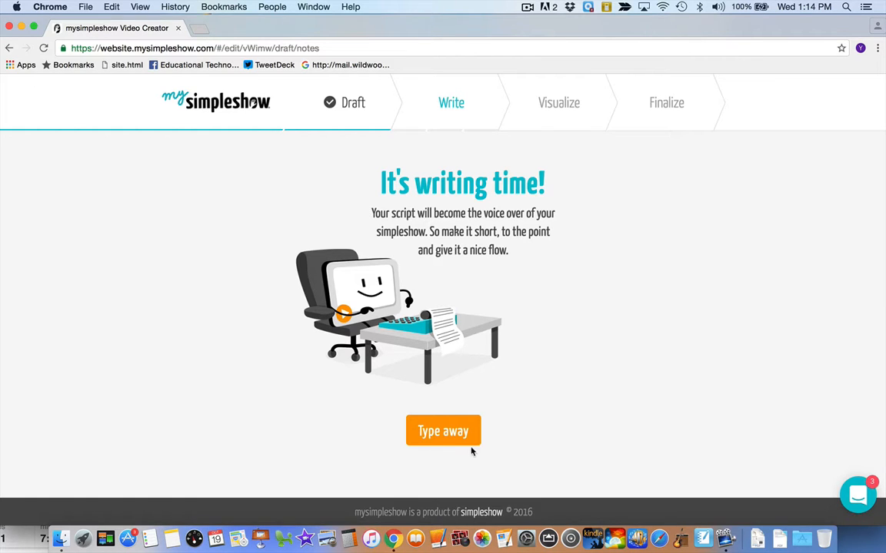
click(450, 443)
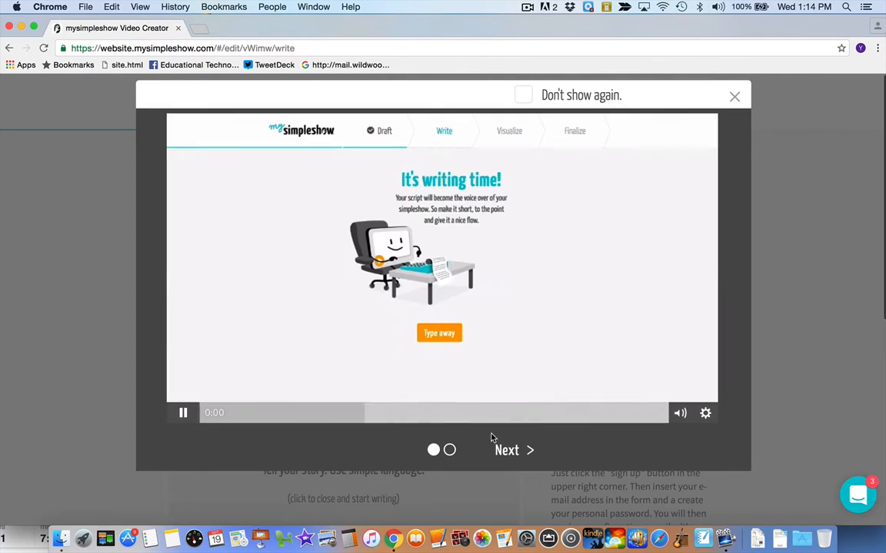
click(735, 99)
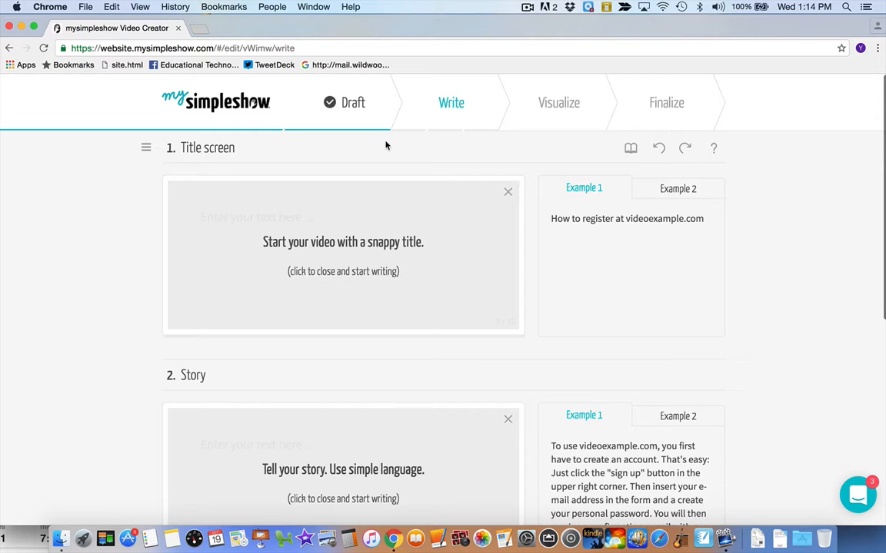
- Look through the Title screen, Story and End screen sections of the script and their example texts
scroll(409, 289, down, 5)
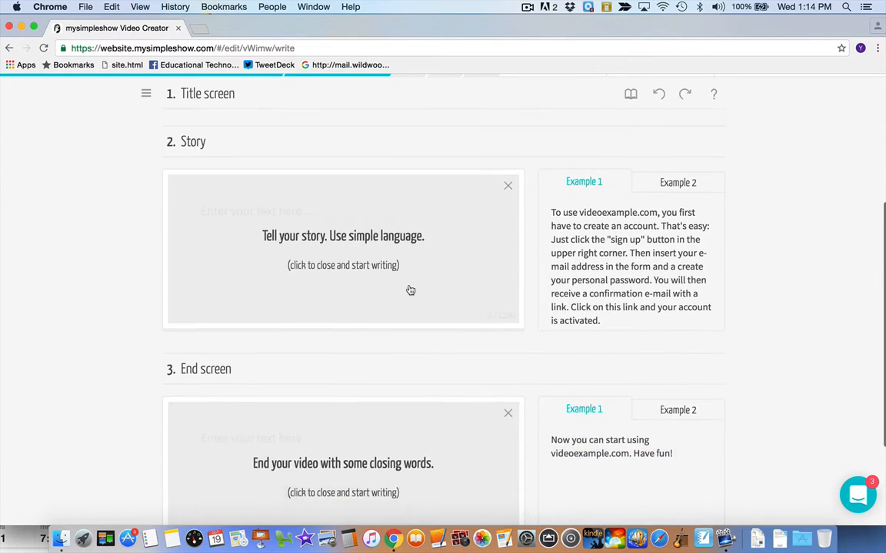
scroll(410, 290, down, 3)
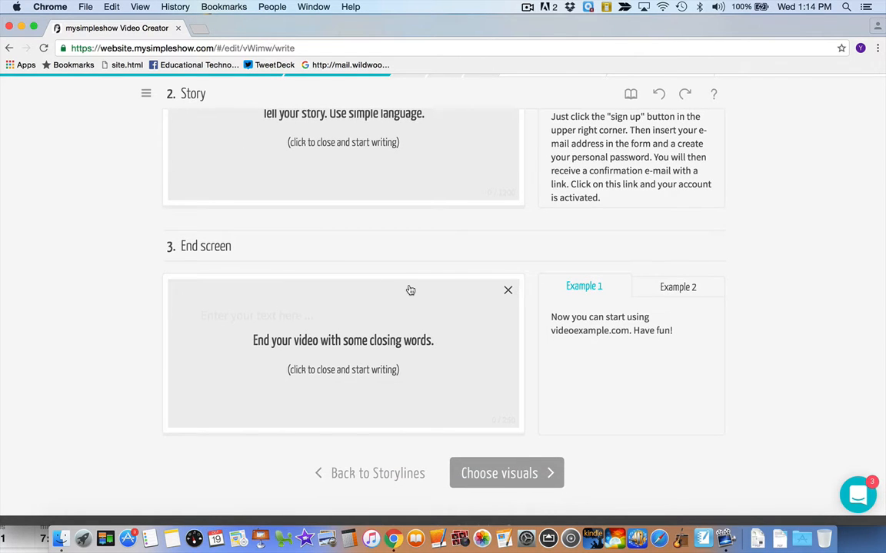
scroll(410, 289, up, 8)
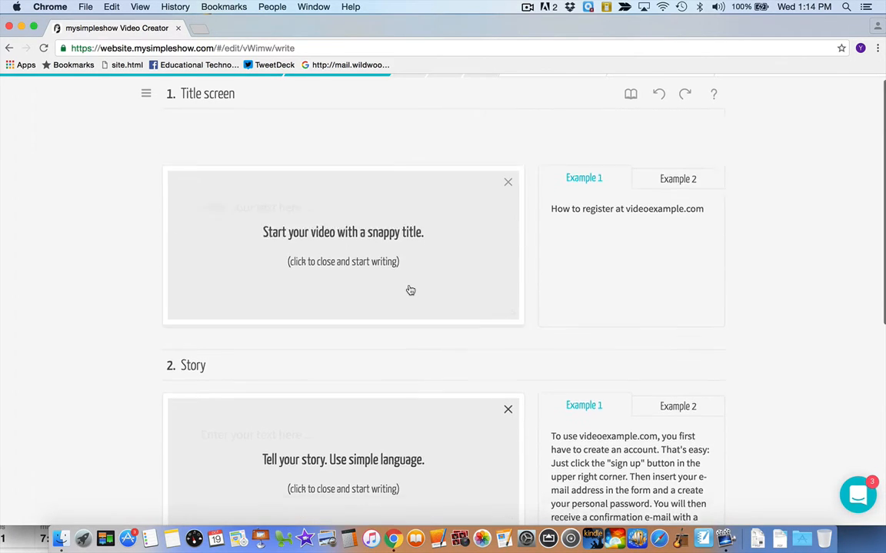
scroll(410, 290, up, 2)
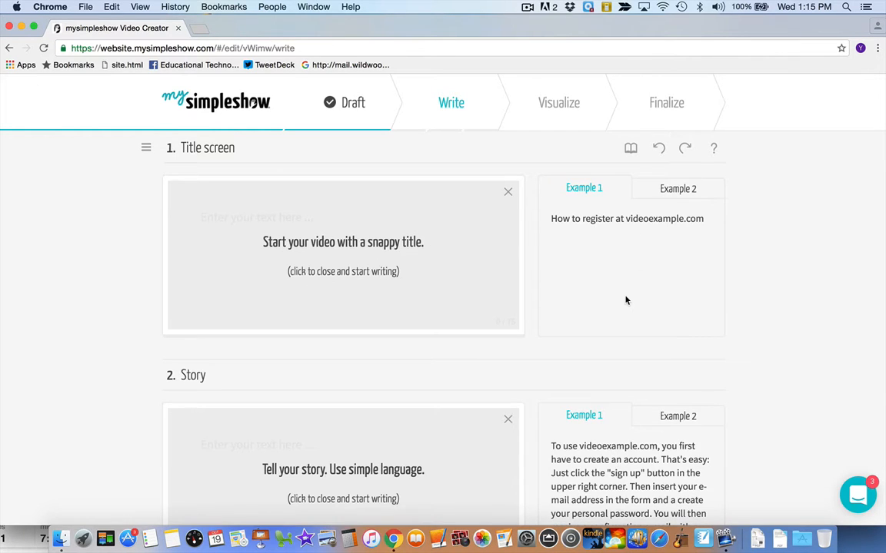
scroll(624, 298, down, 4)
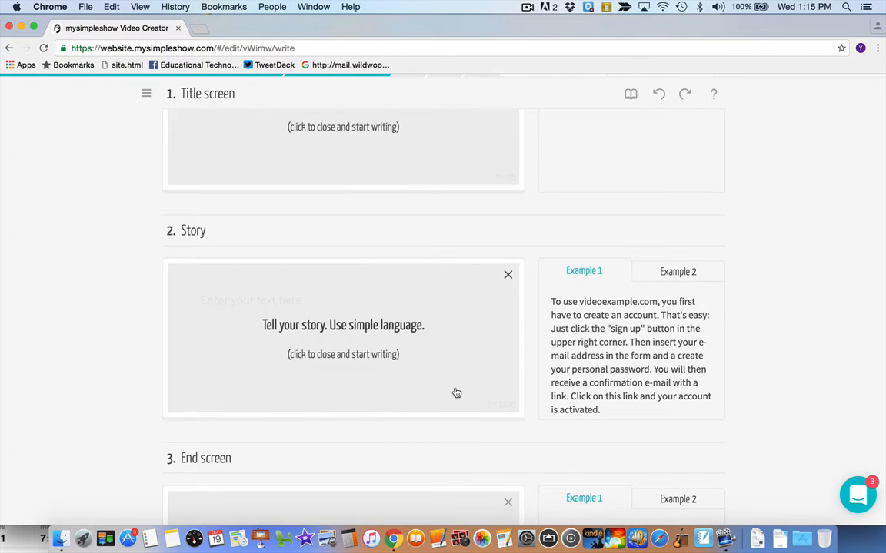
scroll(639, 342, down, 6)
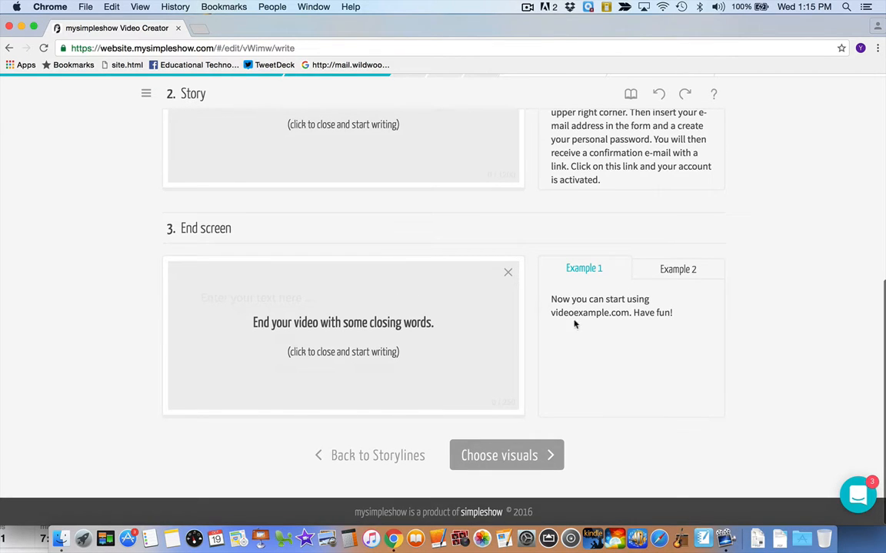
scroll(461, 200, up, 6)
scroll(461, 200, up, 1)
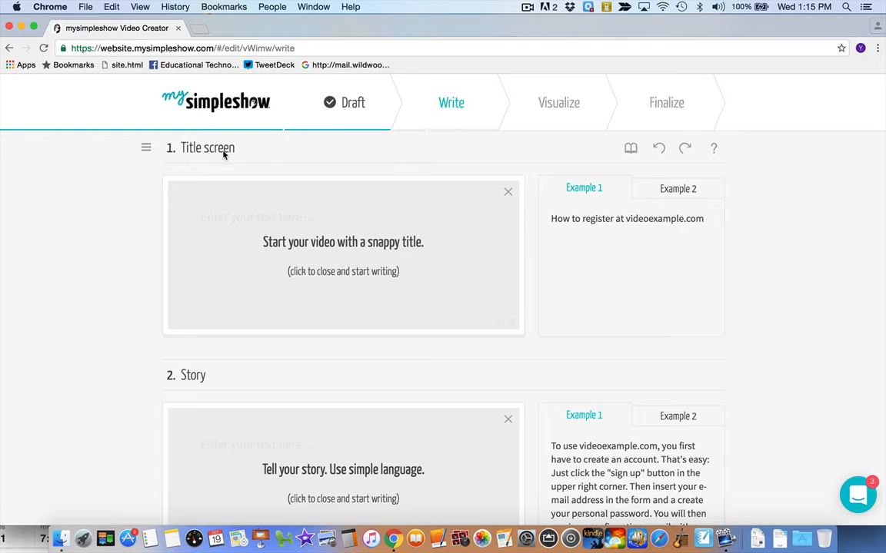
- Examine the section jump list, the script overview and the writing tutorial, closing each one again
click(145, 148)
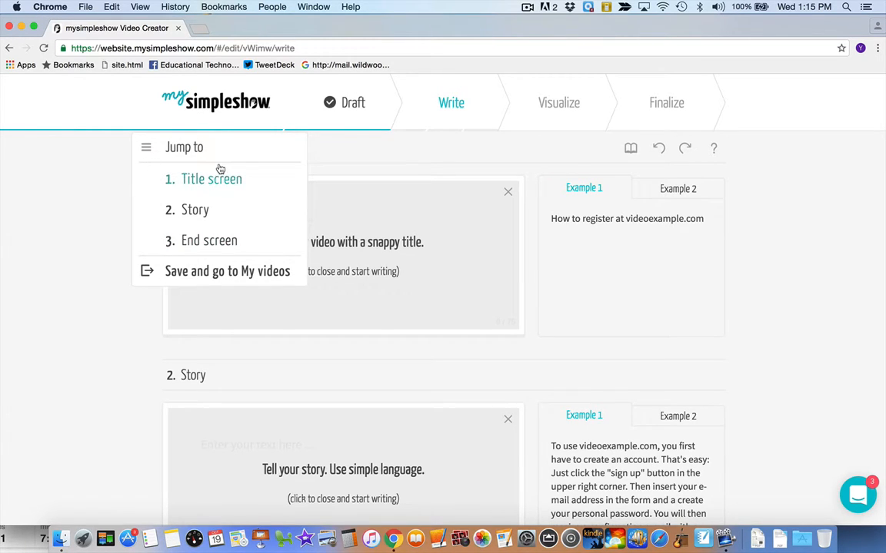
click(463, 152)
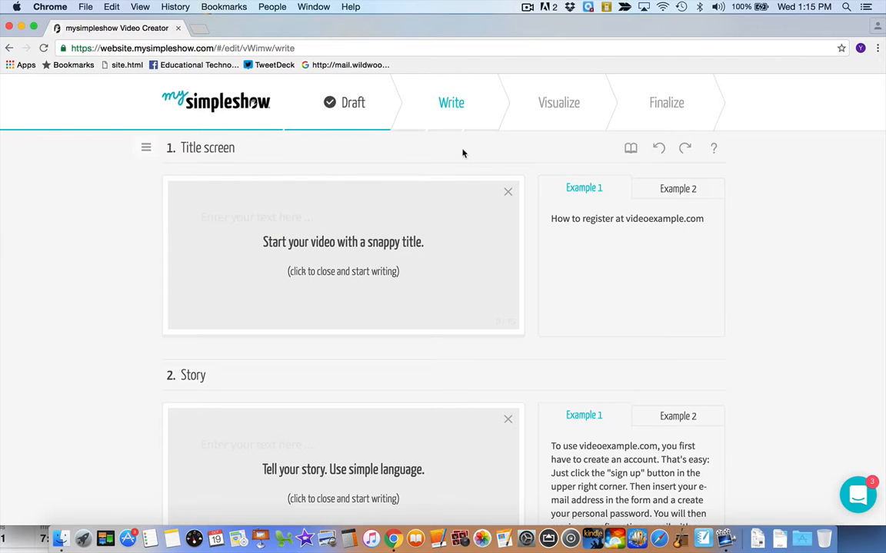
click(630, 150)
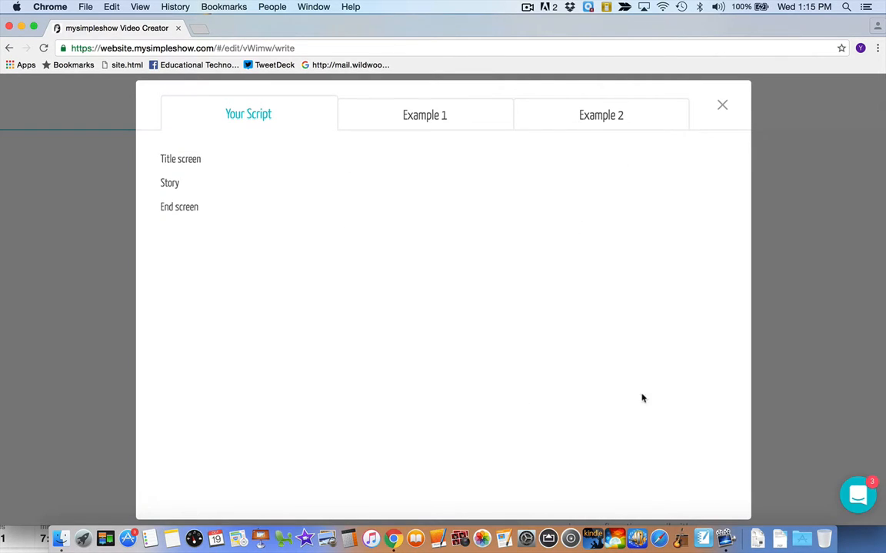
click(720, 106)
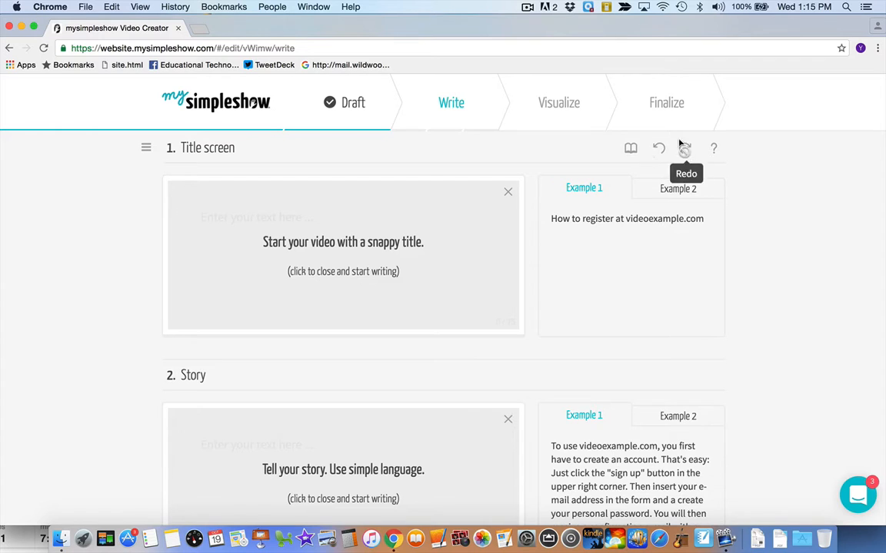
click(713, 149)
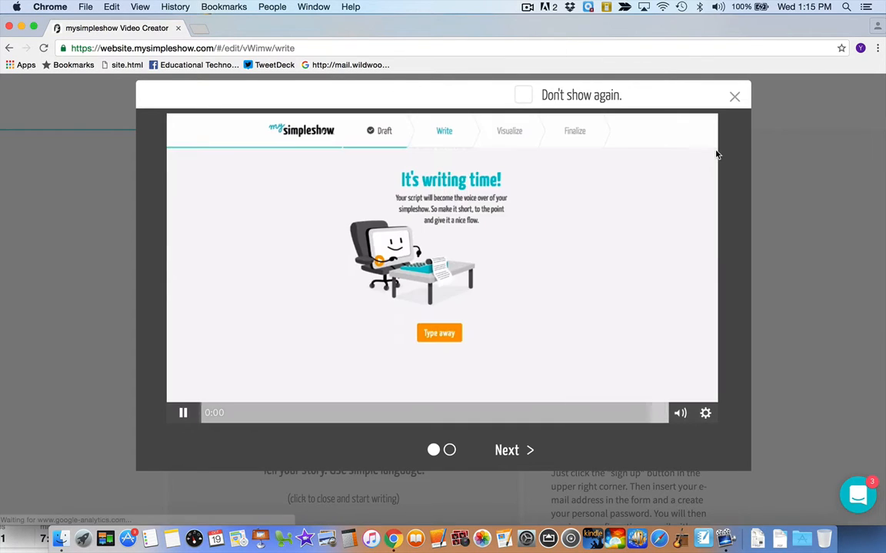
click(734, 96)
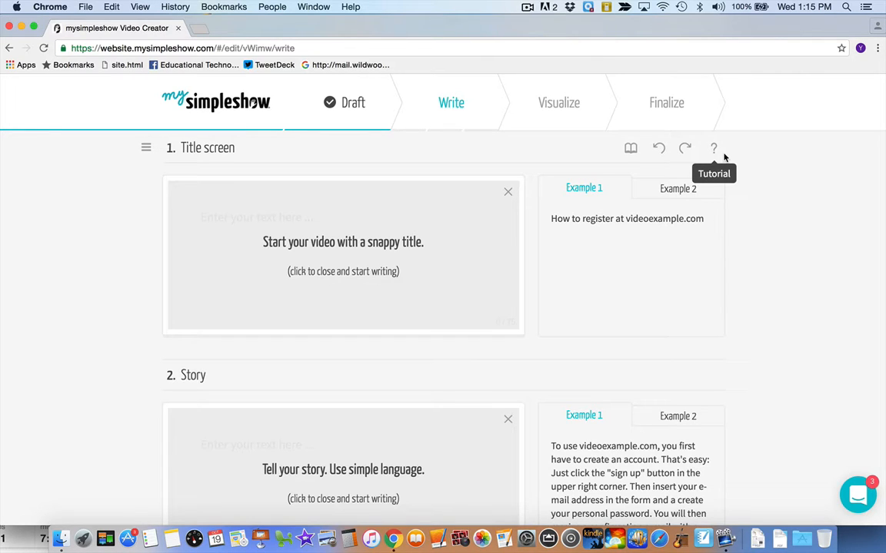
- Enter "How to make a My Simple Show" as the Title screen text
click(378, 240)
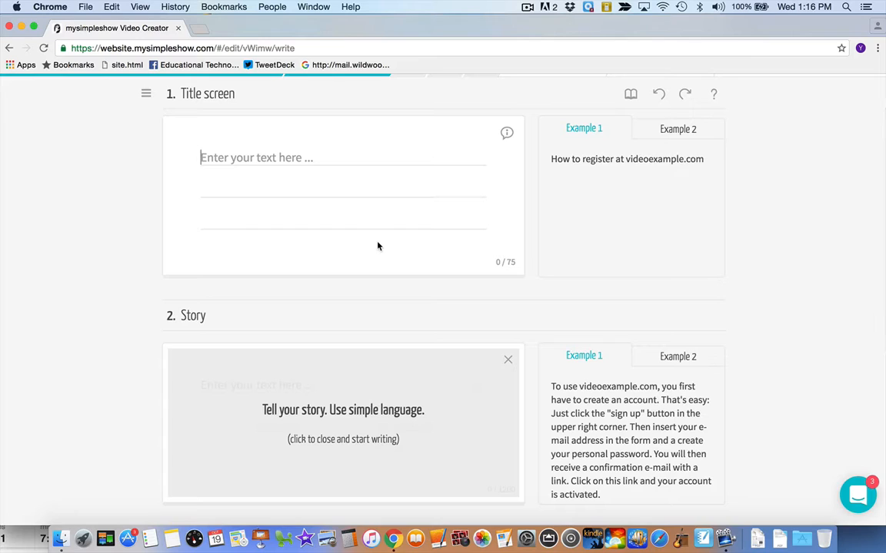
text(How to )
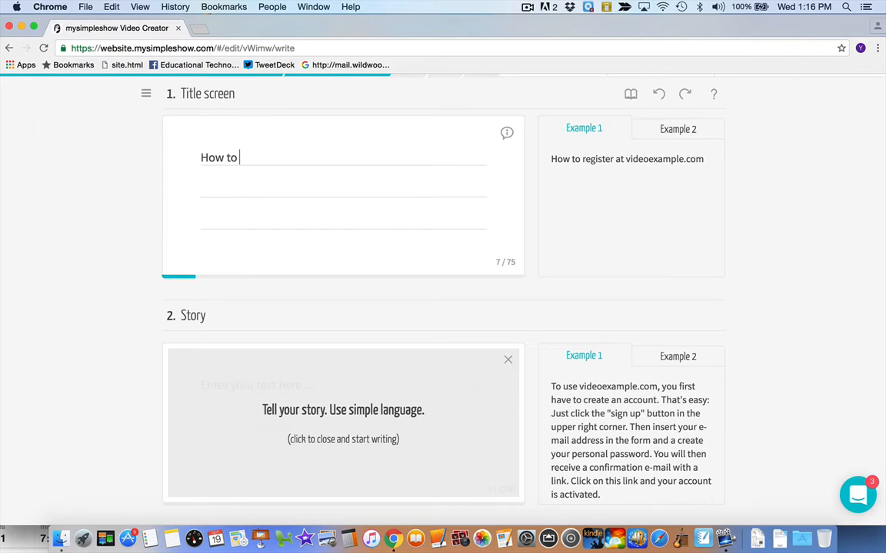
text(make a My )
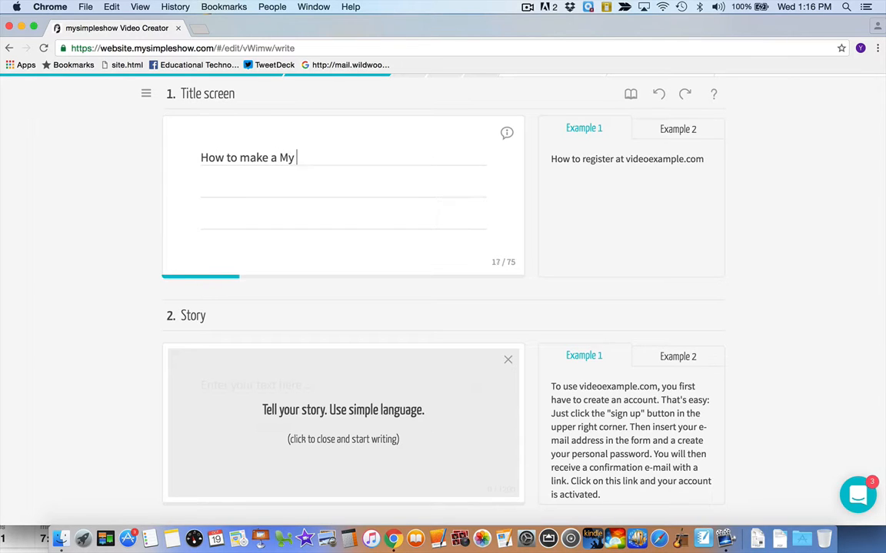
text(Simple Show)
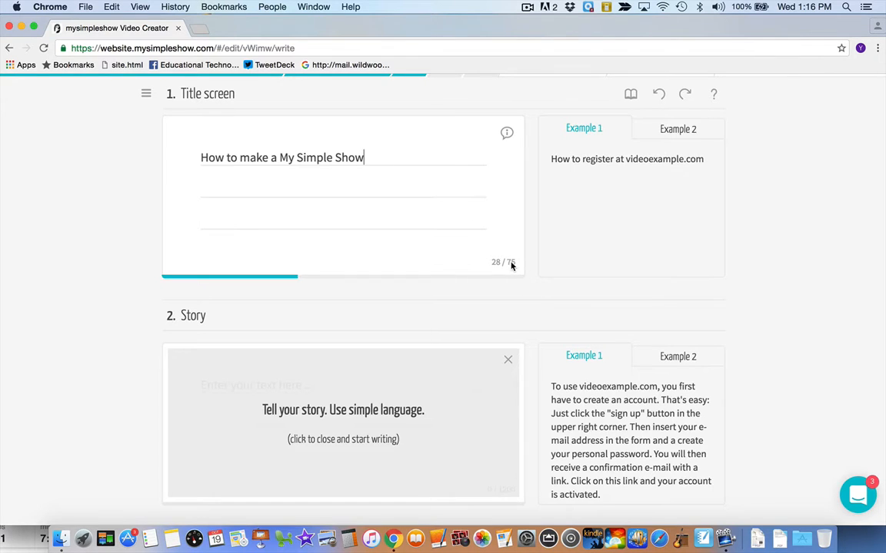
- Write the Story: "This will show you how to use my simple show to create videos to do a lot of different things. I hope you like it."
scroll(511, 265, down, 3)
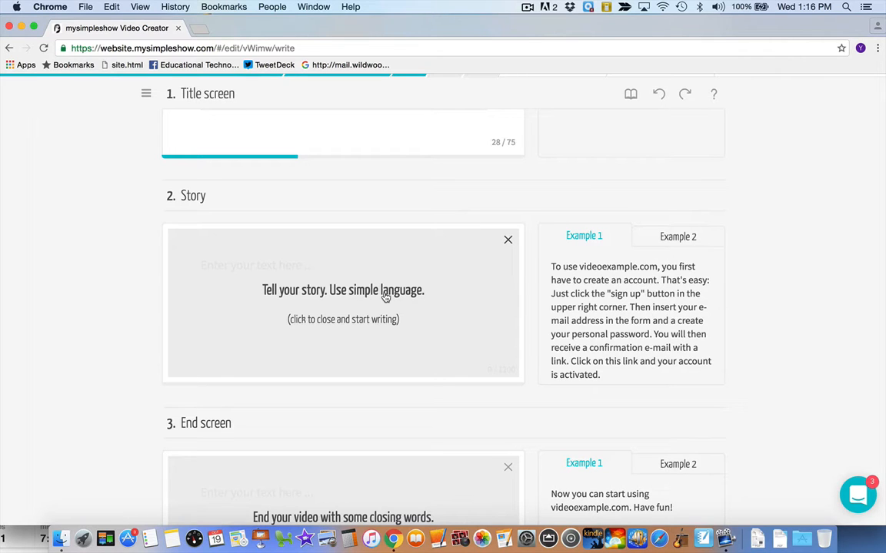
click(385, 298)
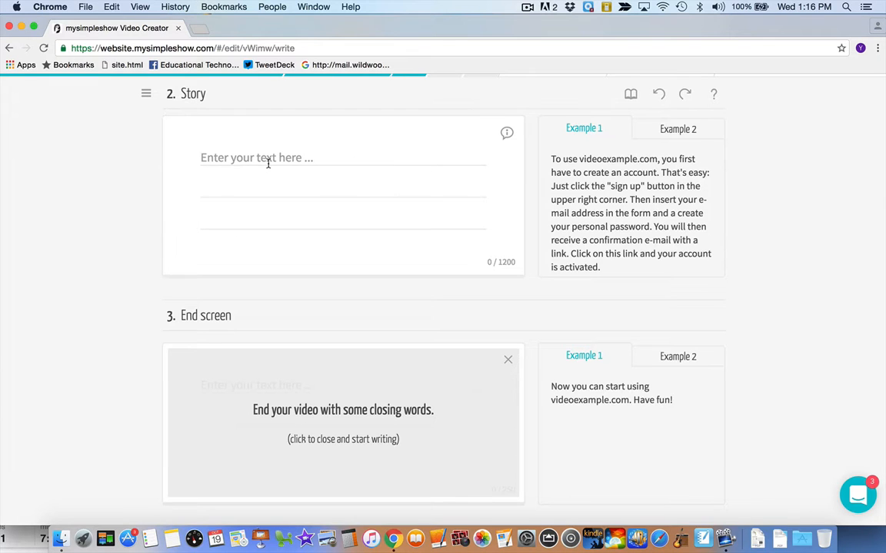
scroll(268, 164, up, 2)
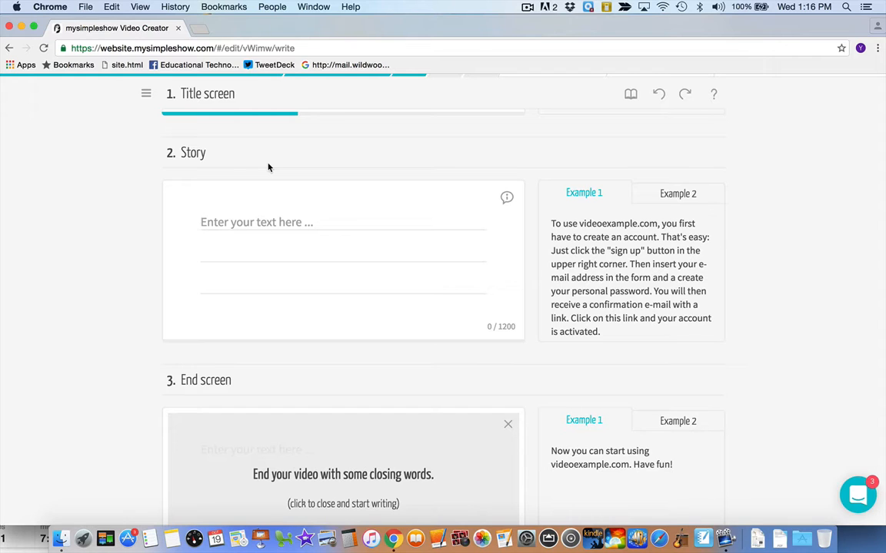
text(This will sho)
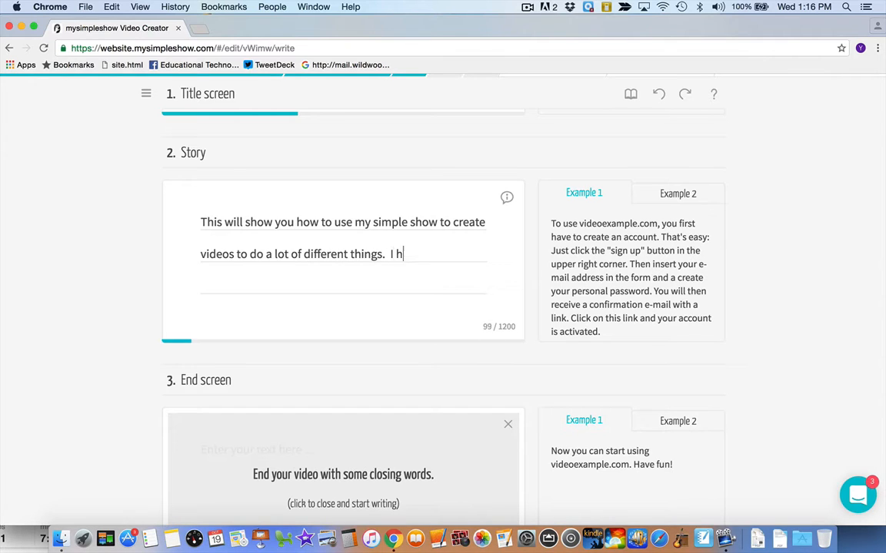
text(ope you like it.)
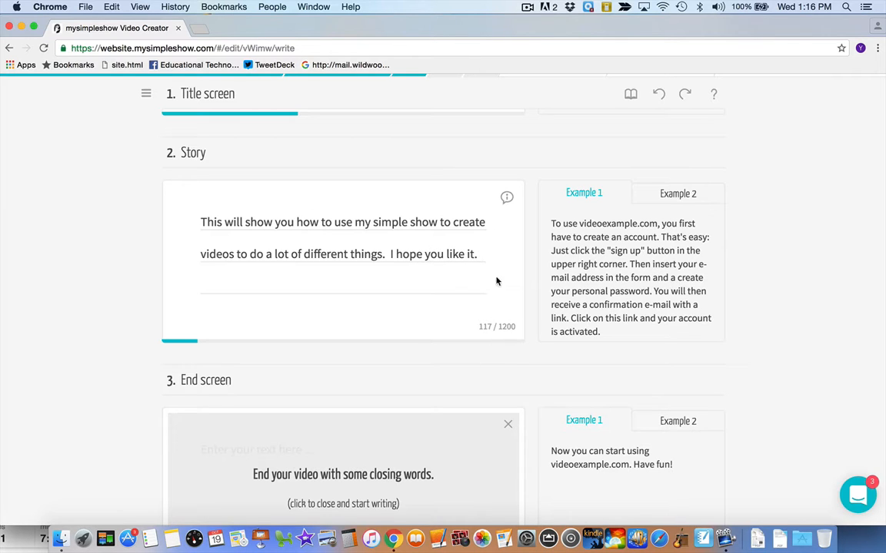
- Enter "Thank you for watching." as the closing words in the End screen section of the script
scroll(483, 328, down, 5)
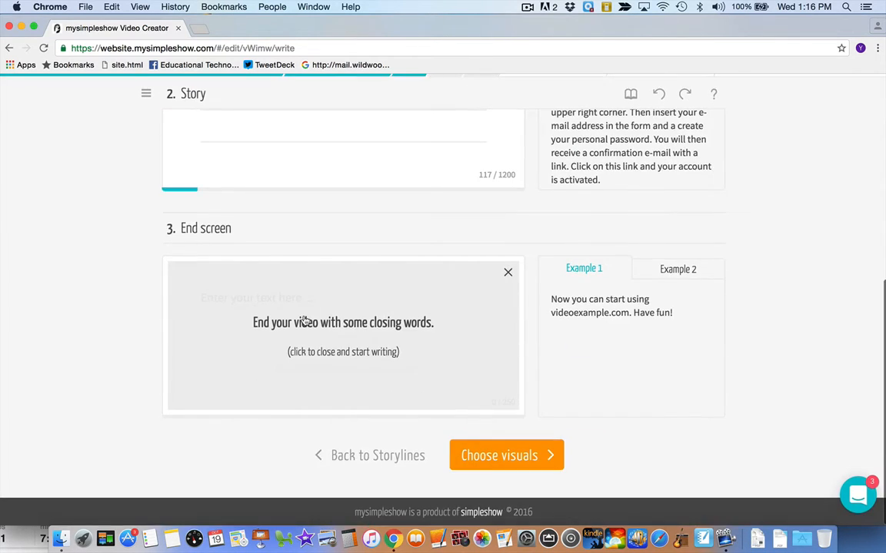
click(304, 316)
text(Thank you fo)
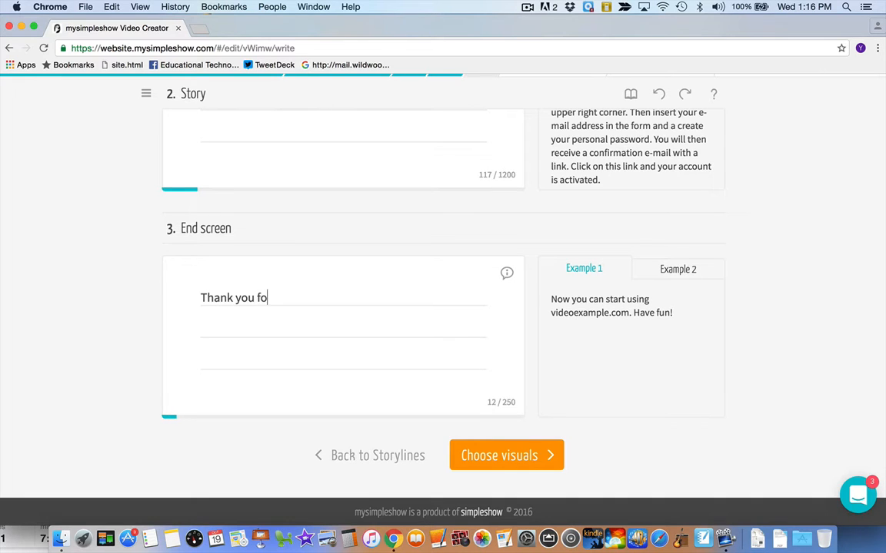
text(r watchin)
key(BackSpace)
key(BackSpace)
text(hing.)
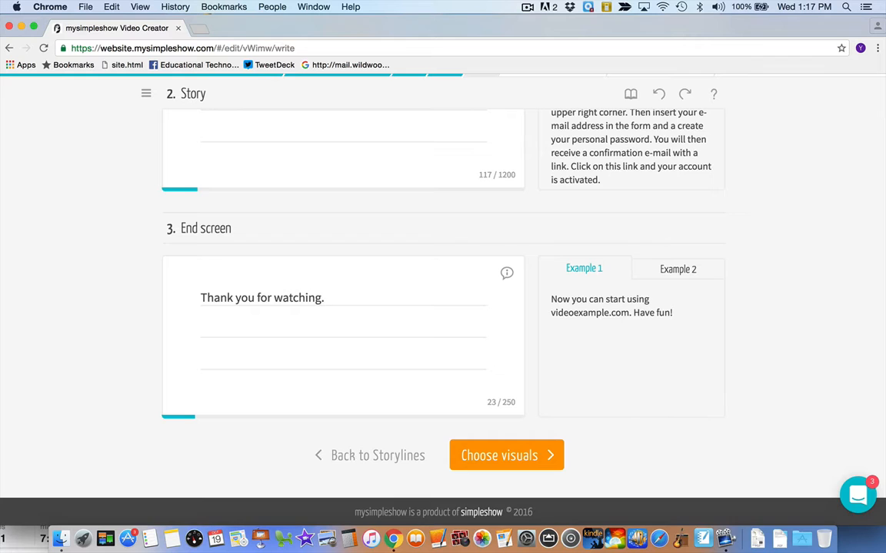
- Add a second line to the Title screen text with "By:" followed by the author's name
scroll(293, 423, up, 10)
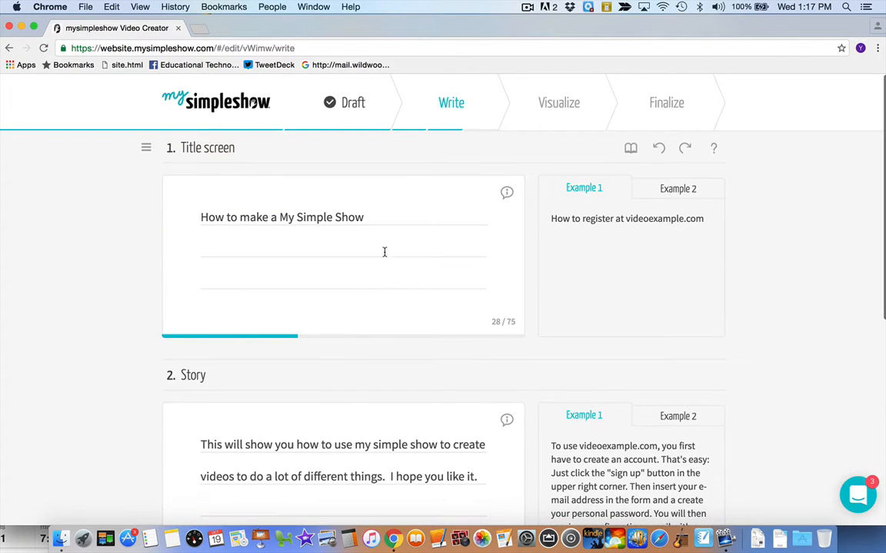
click(383, 251)
key(Return)
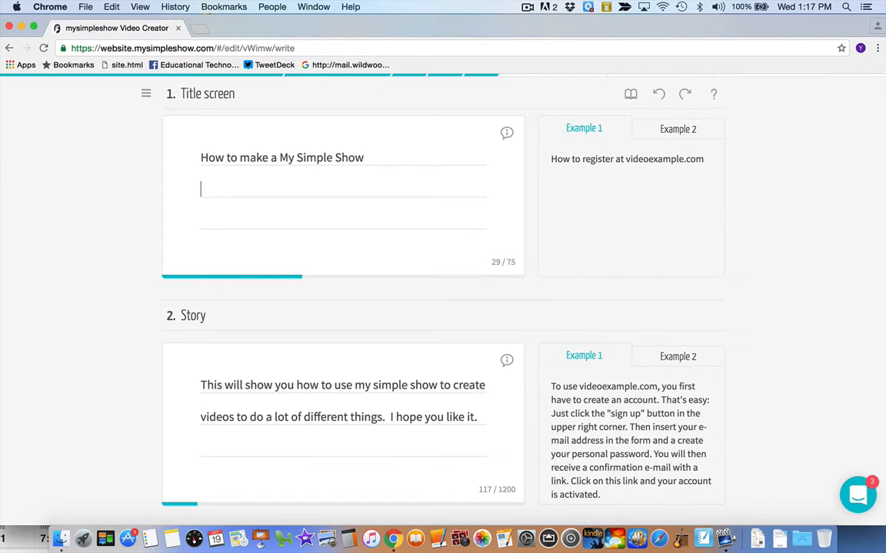
text(By: Mark G)
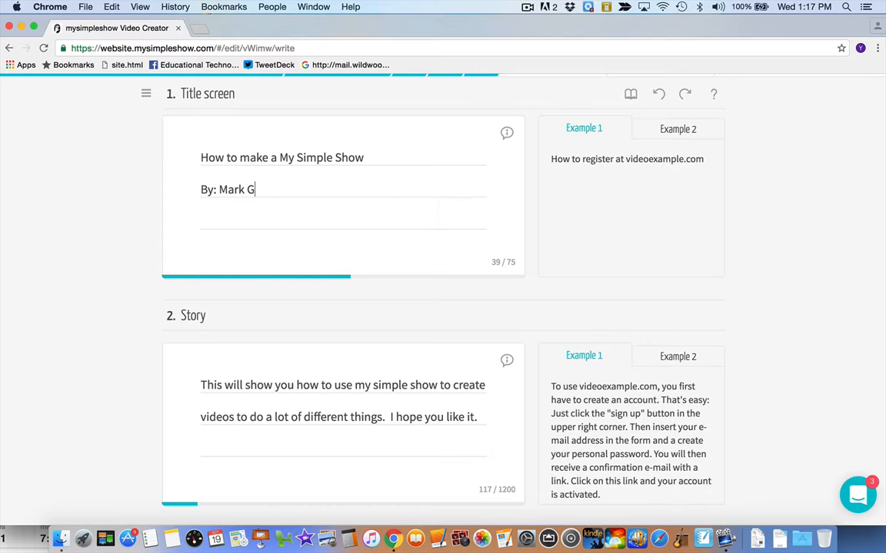
text(.)
- Review the complete script in the script overview, close it, and look over the Story and End screen texts
scroll(443, 300, down, 1)
scroll(443, 300, up, 3)
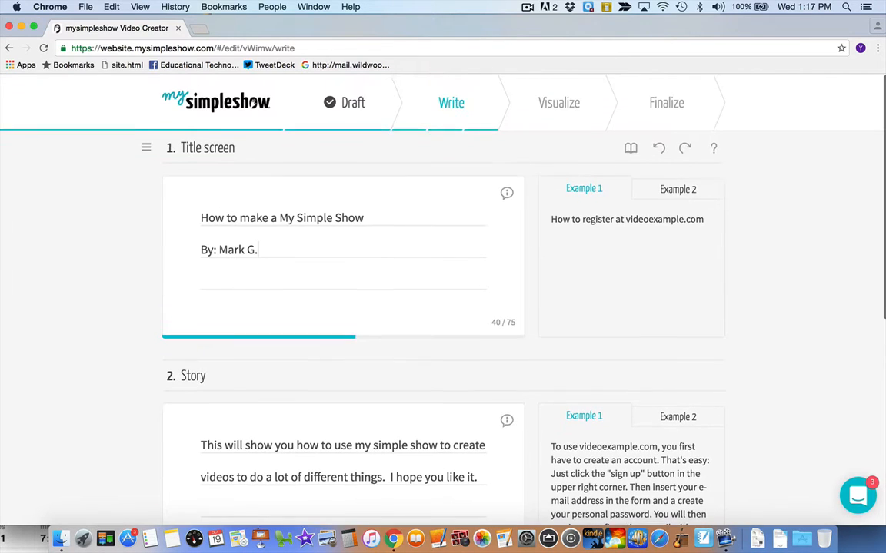
click(630, 149)
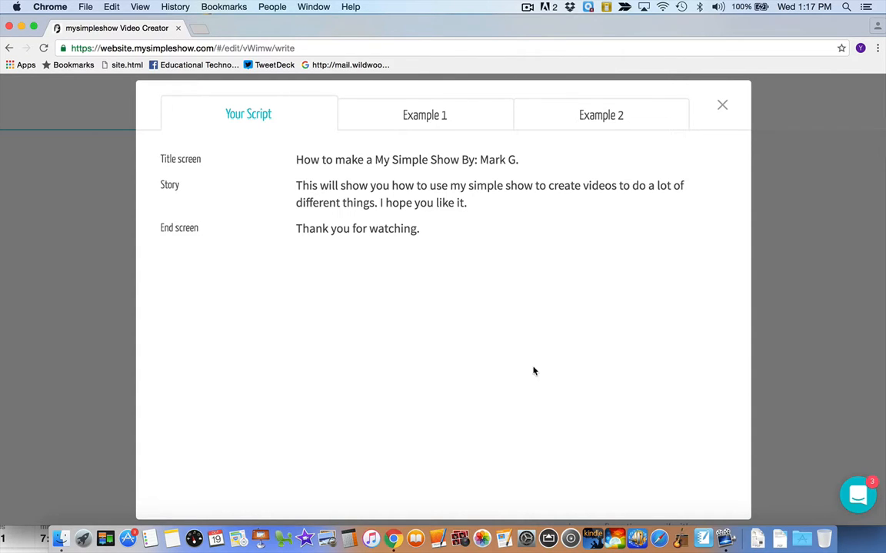
click(722, 105)
scroll(449, 362, down, 5)
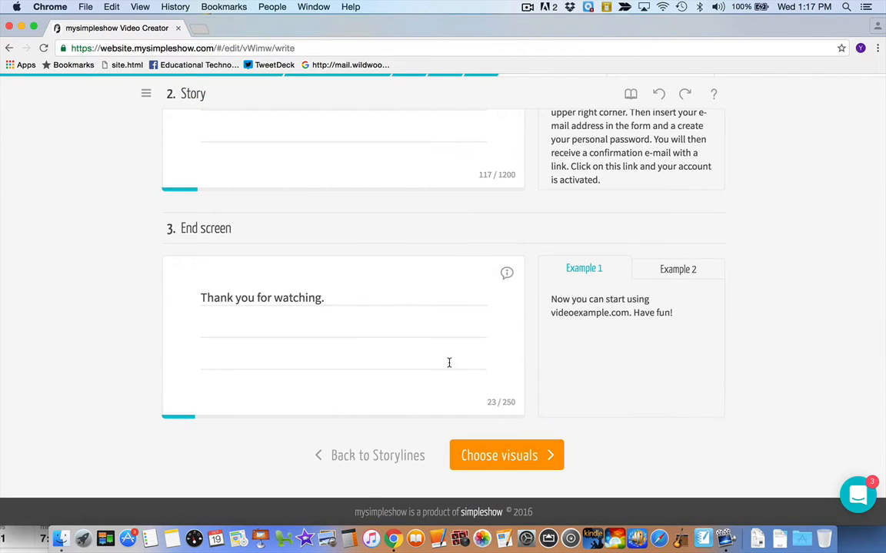
scroll(449, 363, up, 5)
scroll(449, 362, down, 5)
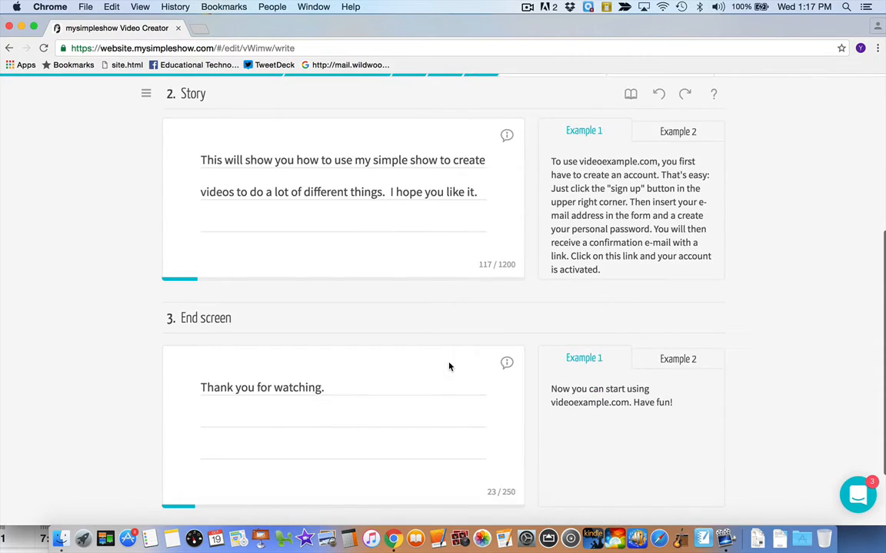